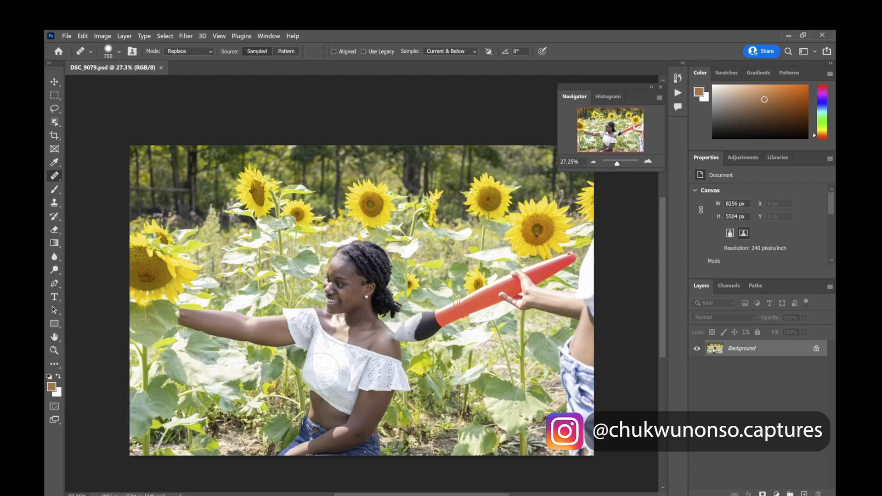
Retouch small spots on the woman's arm and beside her hair with the healing brush
left_click(198, 320)
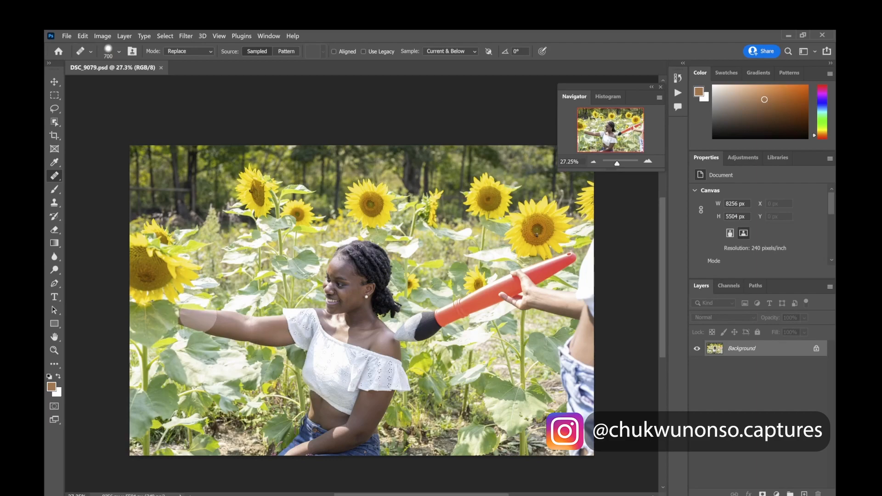
left_click(234, 321)
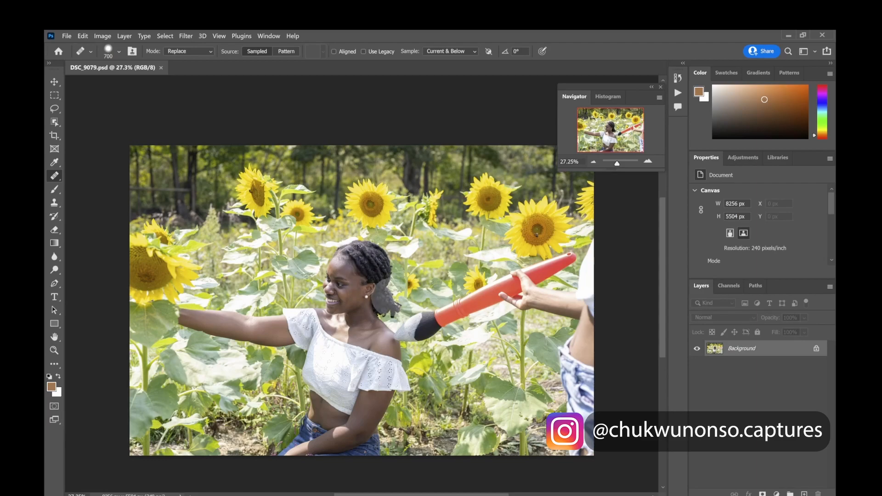
left_click_drag(377, 313, 393, 331)
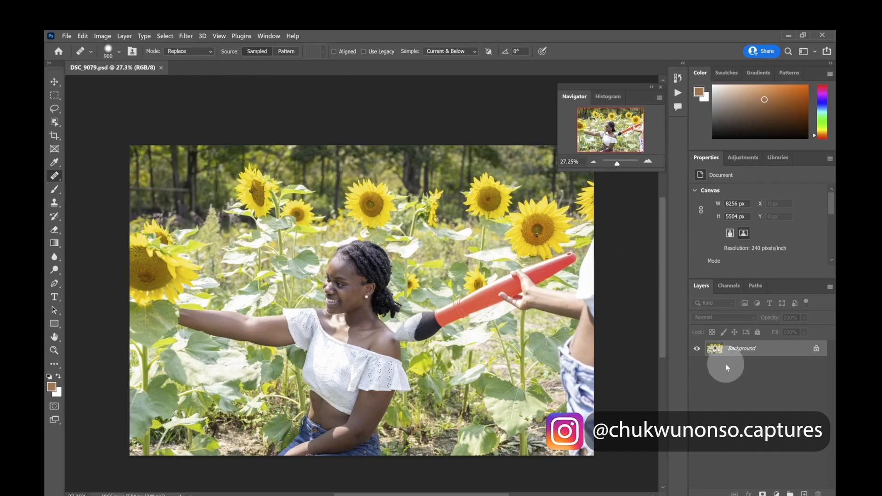
double_click(766, 354)
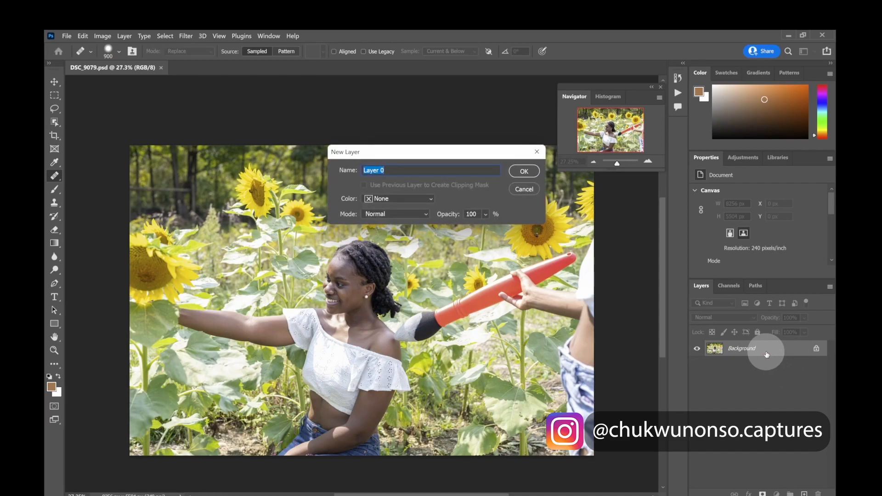
left_click(520, 178)
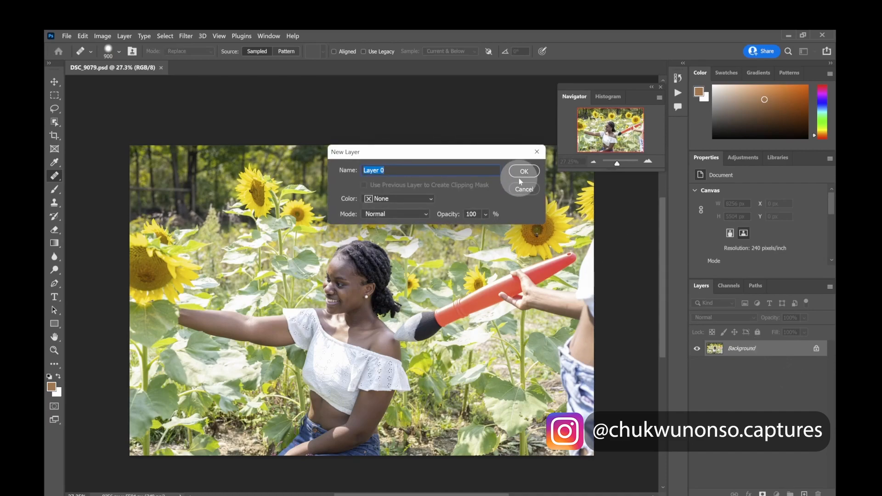
left_click(523, 189)
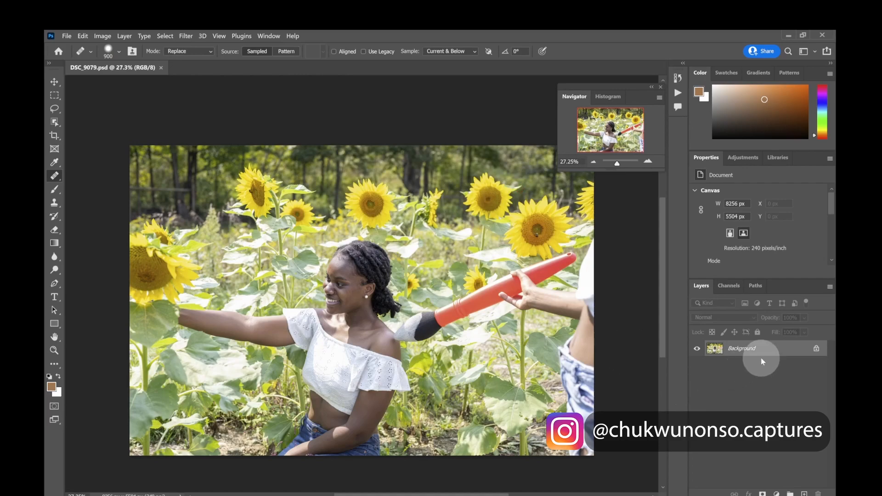
Convert the Background layer into a regular layer named Layer 0
left_click(609, 157)
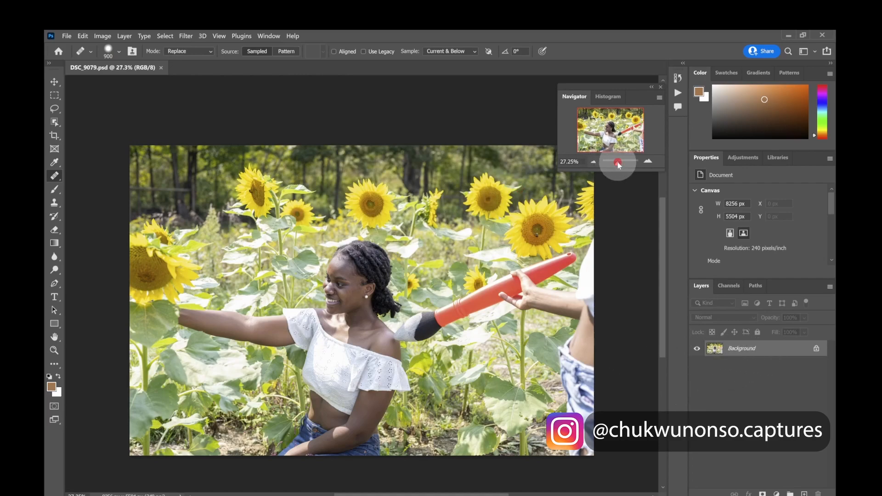
left_click_drag(620, 165, 619, 167)
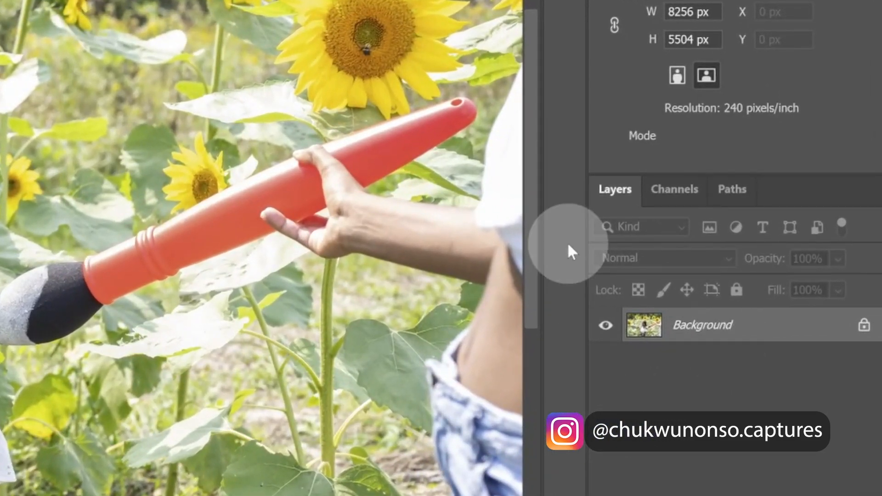
double_click(803, 345)
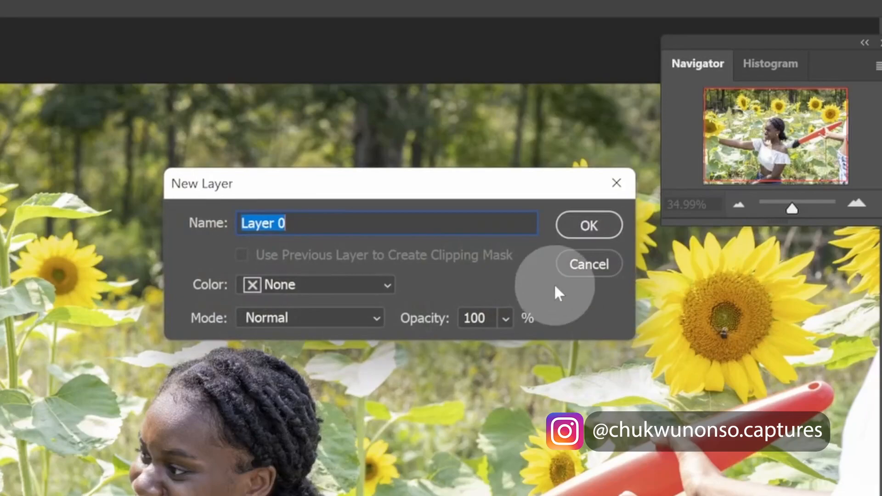
left_click(603, 228)
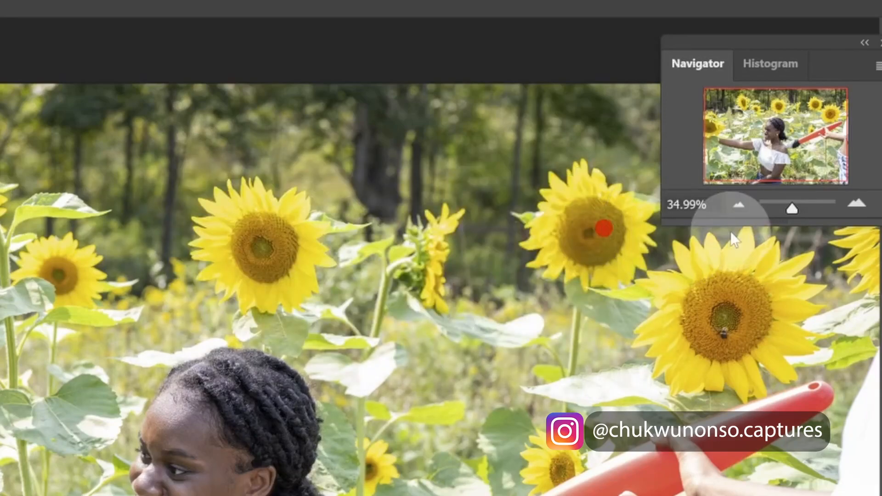
Duplicate Layer 0 into a copy layer
left_click_drag(782, 212, 789, 210)
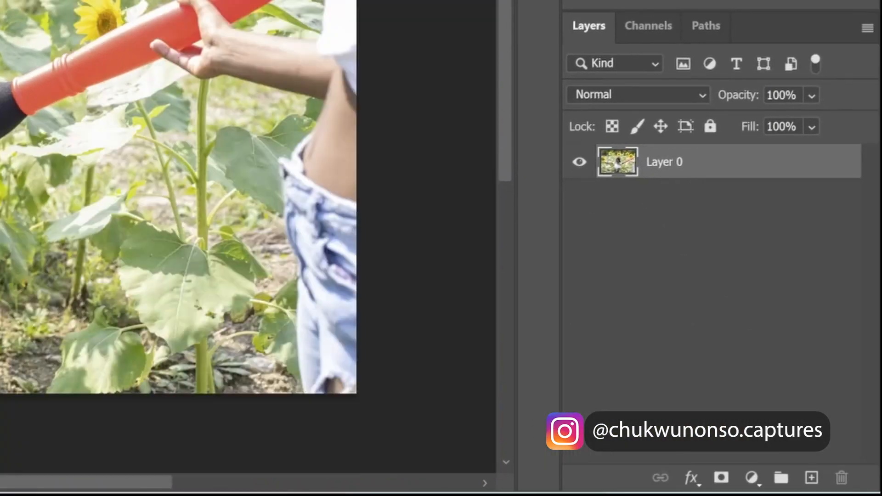
left_click_drag(739, 174, 812, 478)
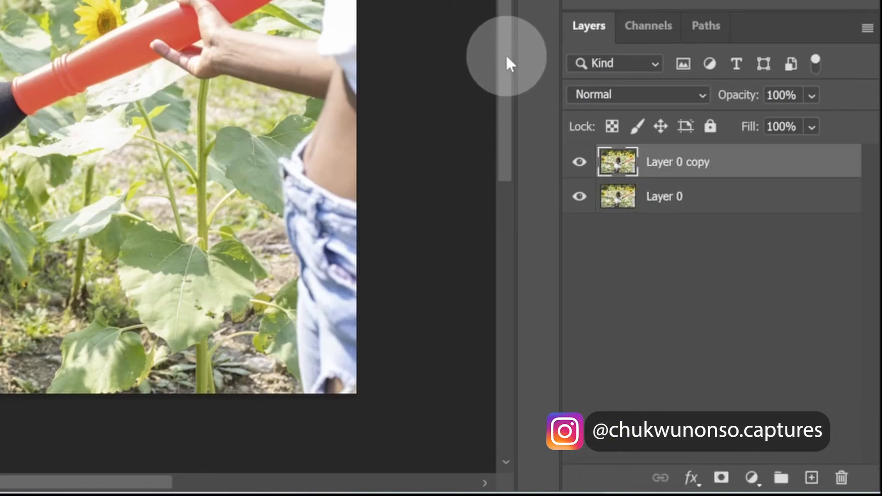
Hide Layer 0 copy, then convert Layer 0 into a smart object
left_click(583, 165)
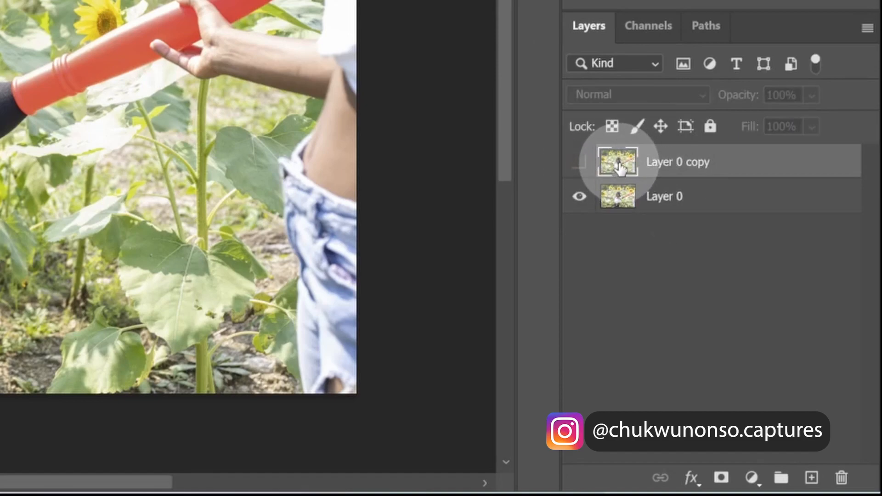
left_click(669, 197)
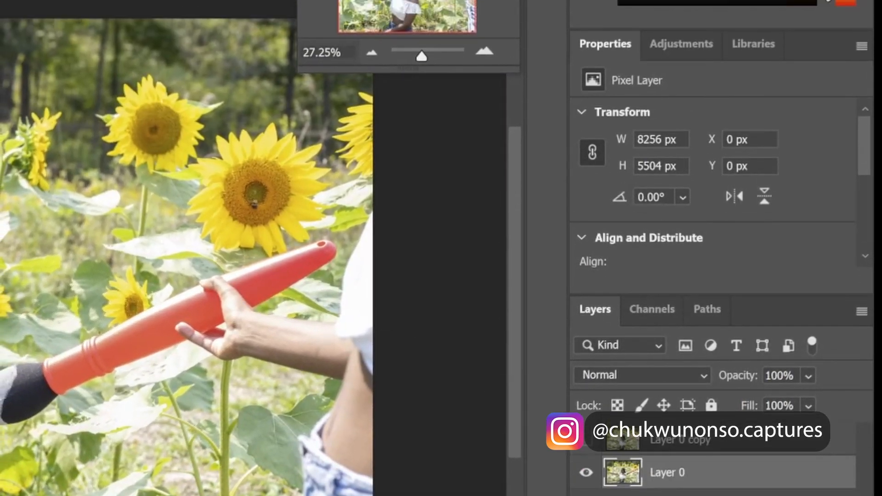
right_click(691, 471)
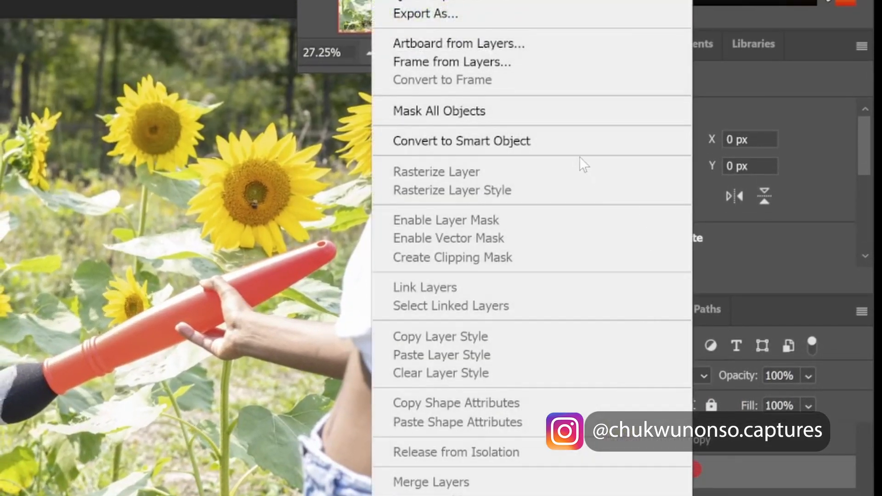
left_click(481, 134)
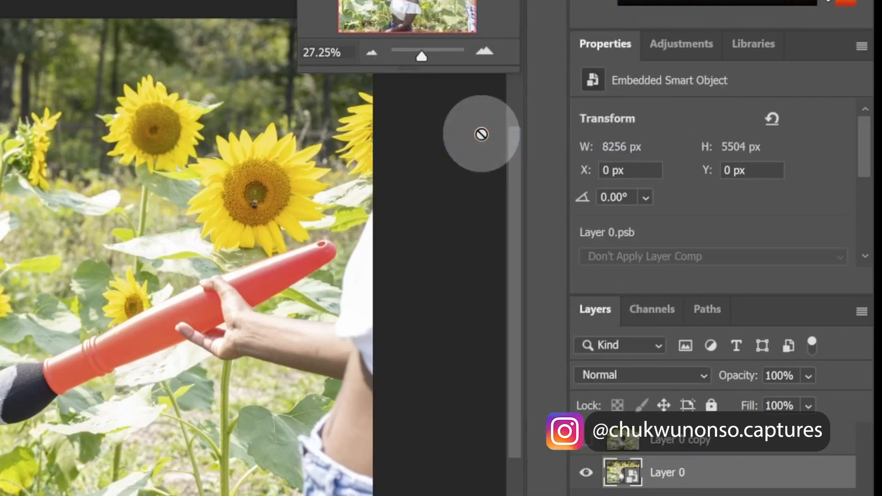
Apply a Black & White adjustment to Layer 0 with the Default preset
left_click(428, 54)
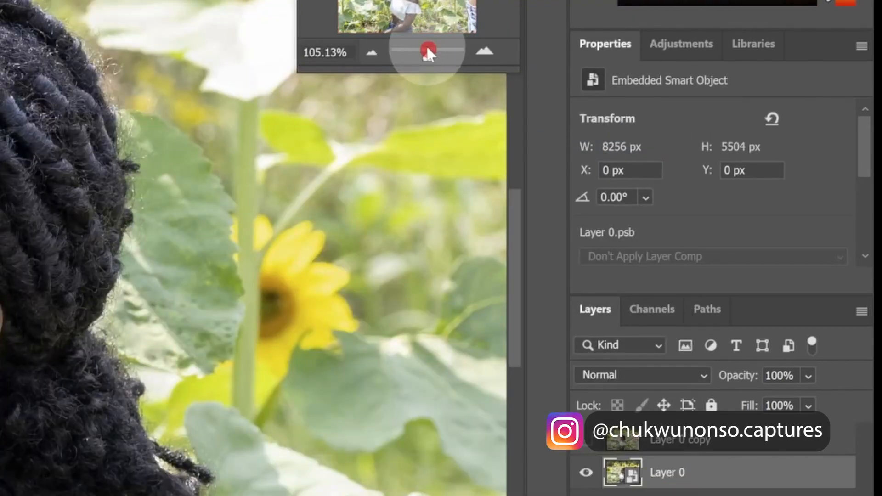
mouse_move(420, 53)
left_mouse_down()
mouse_move(426, 66)
mouse_move(423, 59)
left_mouse_up()
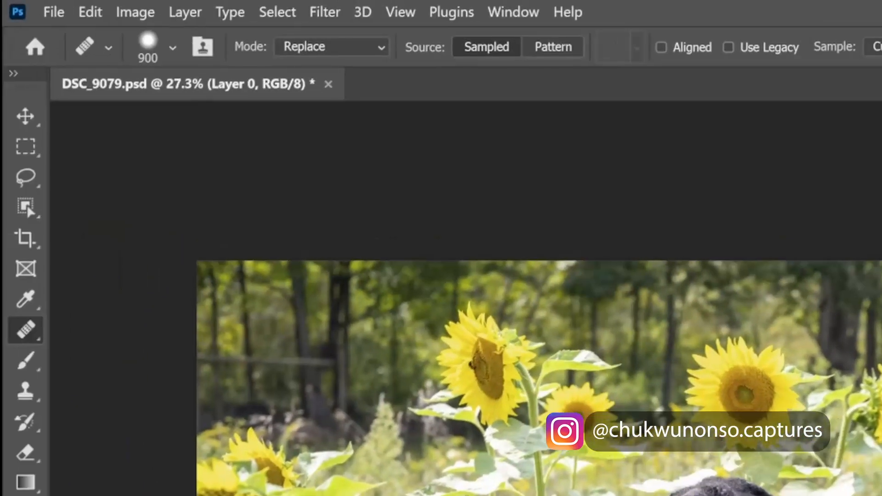
left_click(325, 14)
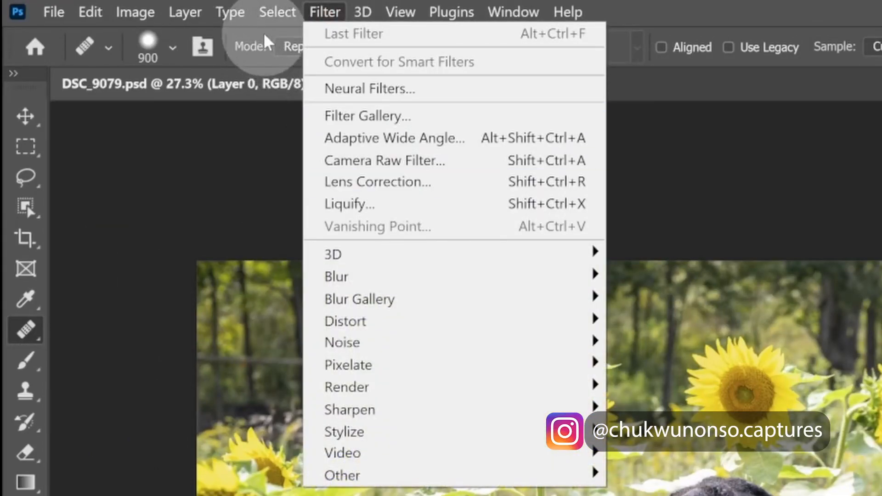
mouse_move(135, 12)
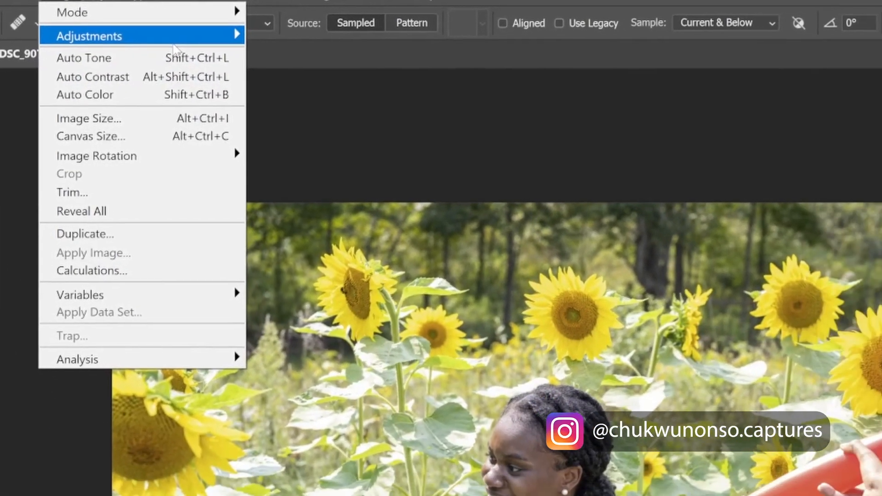
mouse_move(184, 63)
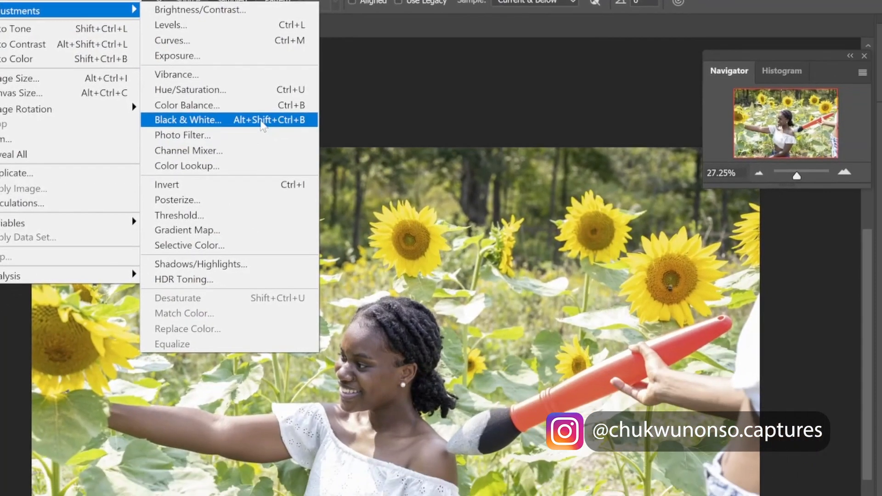
left_click(263, 123)
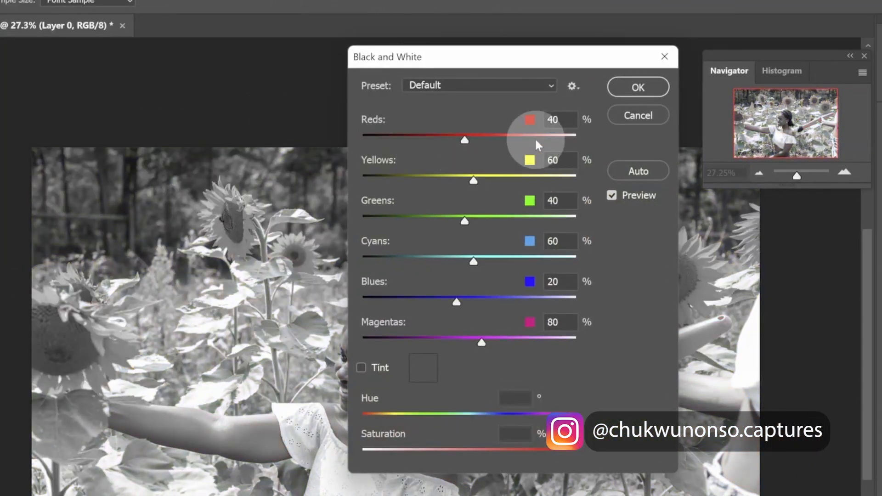
left_click_drag(528, 71, 536, 171)
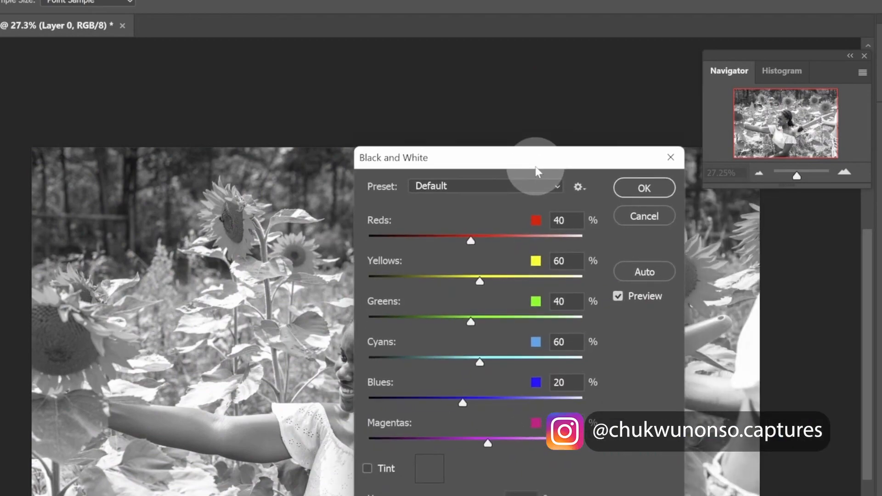
left_click(649, 188)
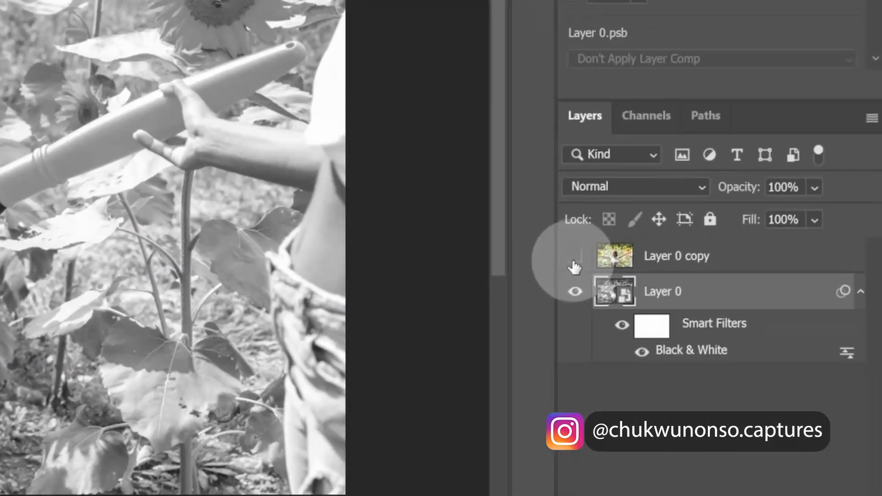
Show Layer 0 copy, select it and add a layer mask to it
left_click(824, 406)
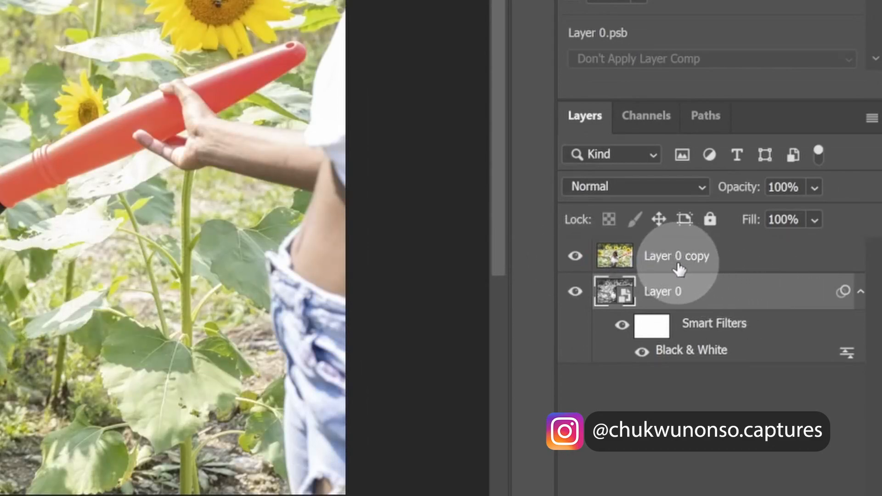
left_click(720, 256)
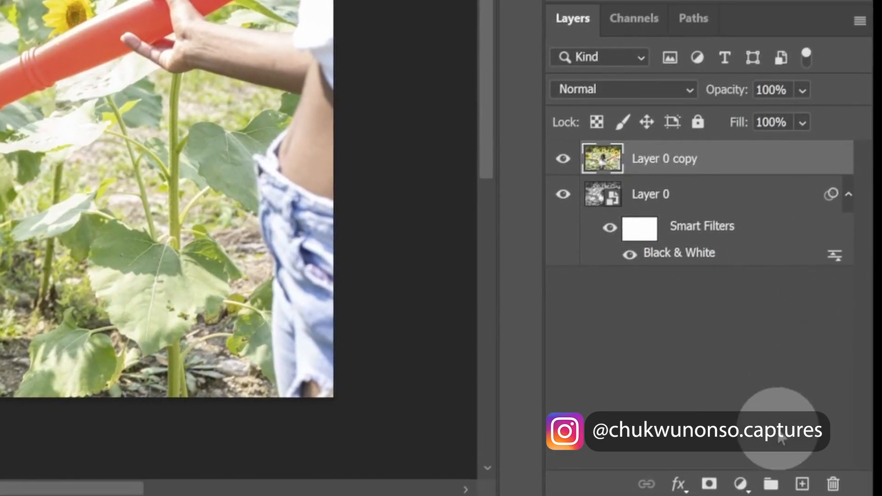
left_click(710, 485)
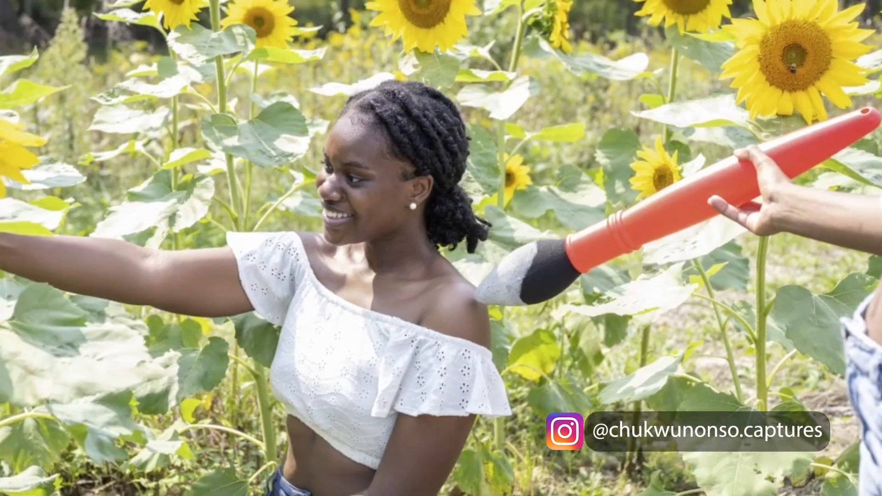
Pick the Brush tool and set its opacity to 63%, flow to 63% and size to 250
left_click(24, 50)
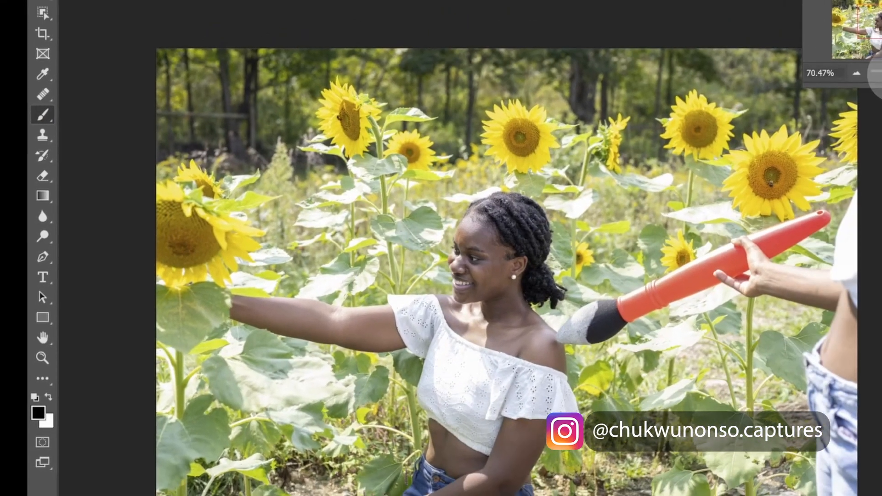
left_click_drag(650, 125, 620, 133)
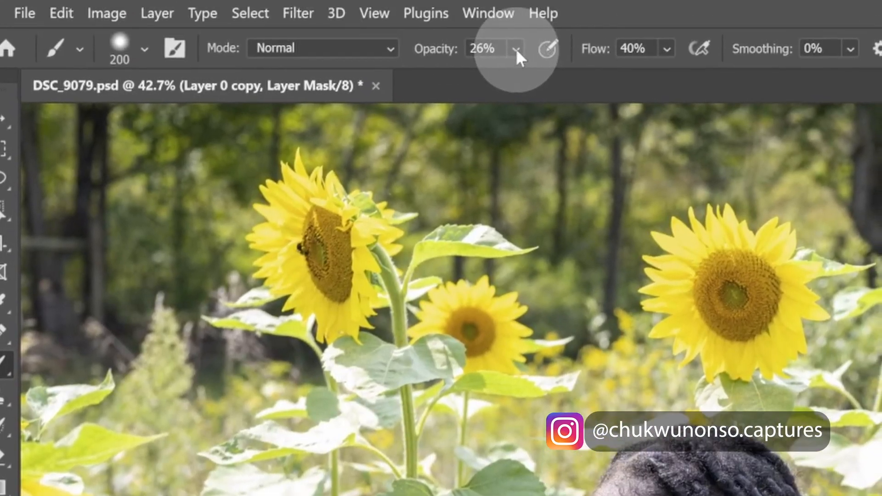
left_click(516, 48)
left_click_drag(541, 74, 581, 78)
left_click(666, 49)
left_click_drag(701, 77, 728, 85)
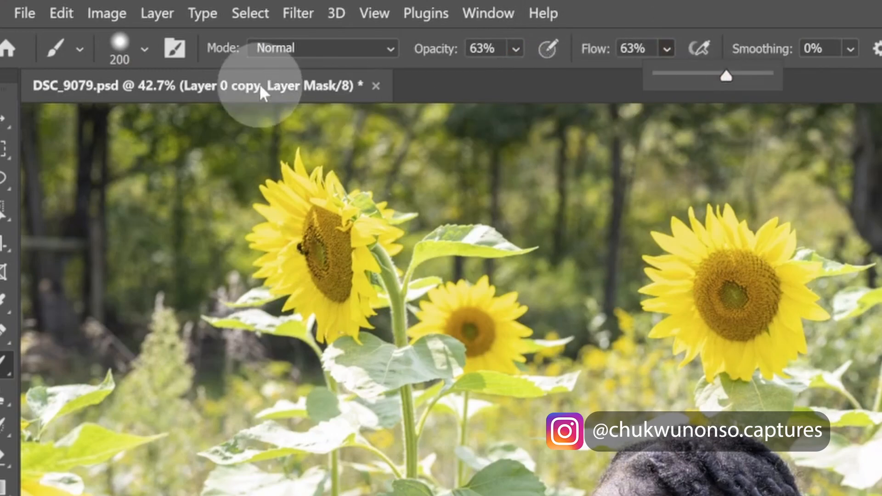
left_click(133, 48)
left_click_drag(150, 183, 177, 181)
left_click(741, 11)
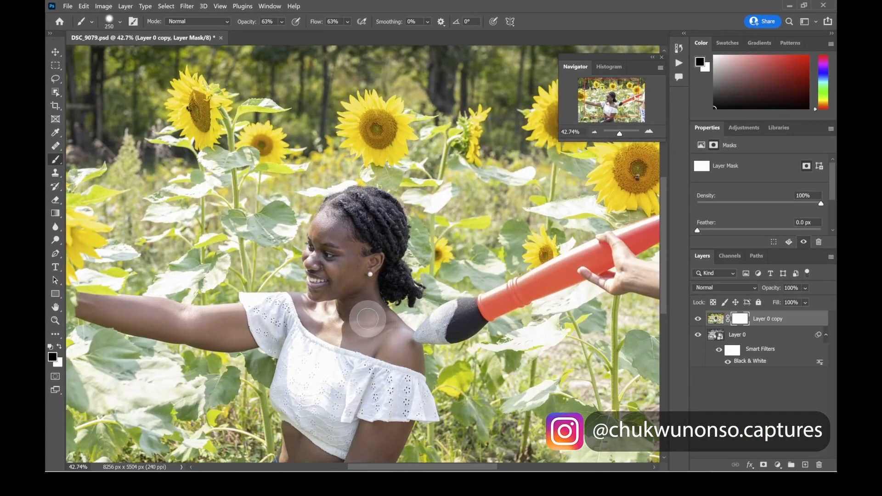
Paint black on the layer mask over the woman's chest and shoulder, undoing one stray dab
left_click(366, 323)
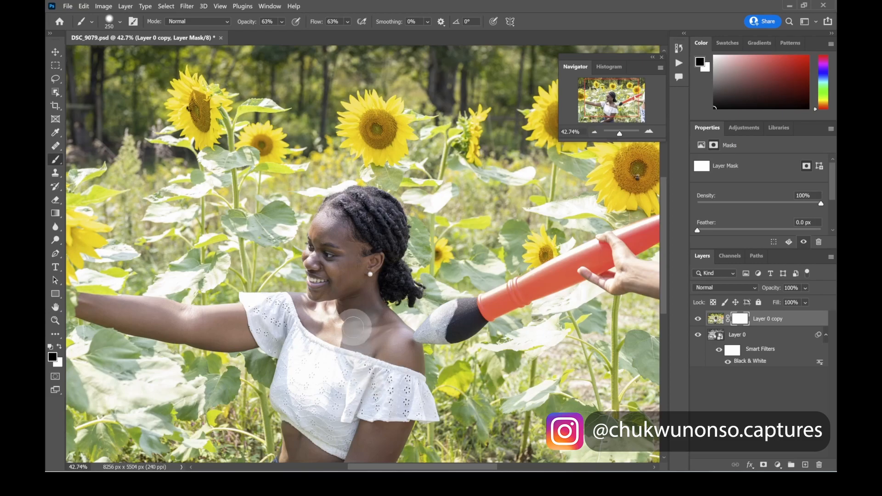
scroll(353, 331, "down", 3)
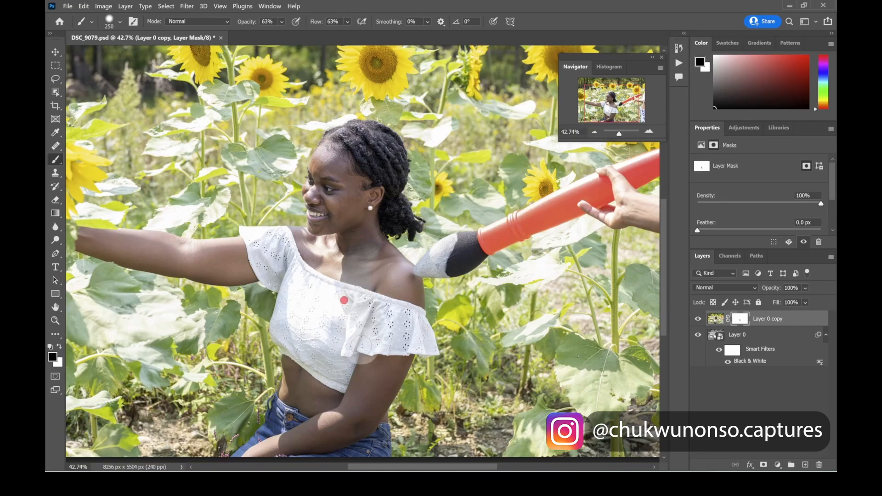
left_click(361, 374)
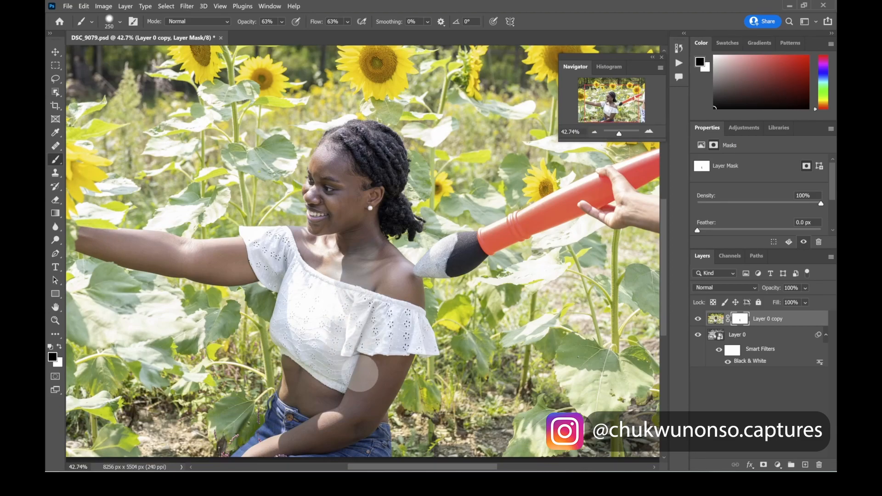
key("ctrl+z")
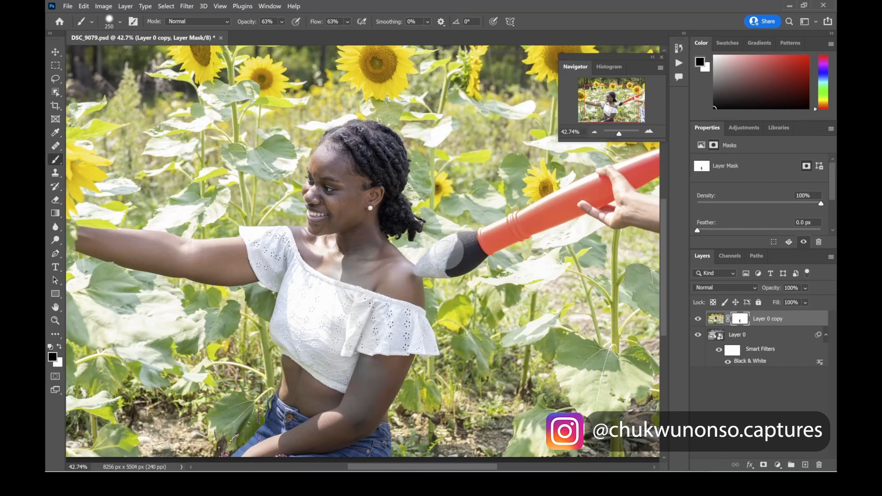
left_click_drag(369, 254, 364, 268)
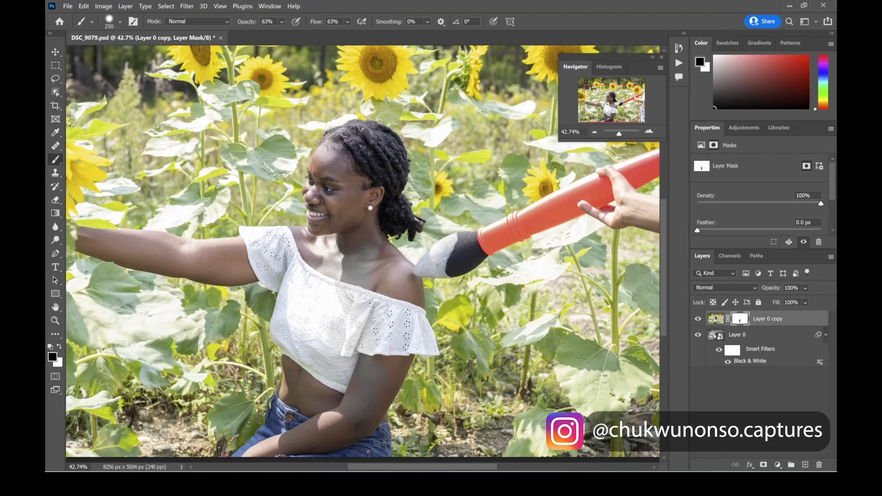
Swap to black, enlarge the brush and paint the mask over the woman's torso and lower arm to reveal the black-and-white layer
scroll(330, 301, "down", 2)
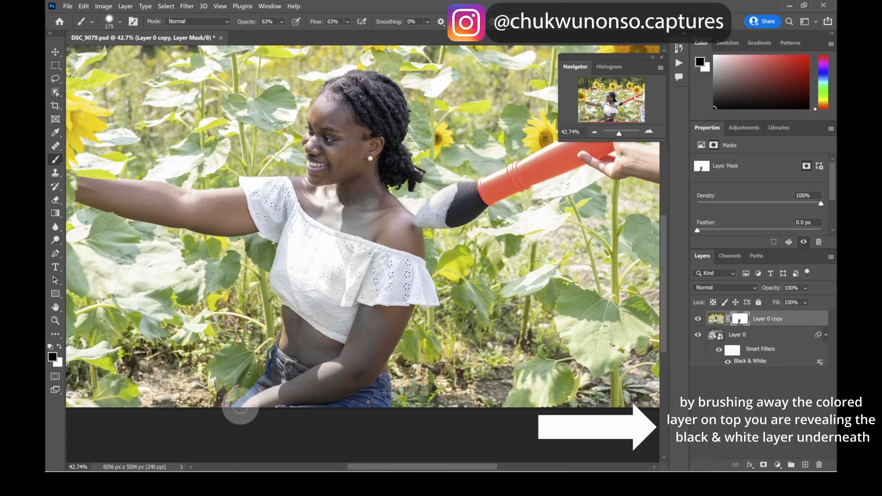
key("x")
key("x")
key("x")
key("x")
left_click_drag(619, 134, 620, 134)
key("bracketright")
key("bracketright")
key("bracketright")
left_click_drag(339, 301, 304, 328)
key("x")
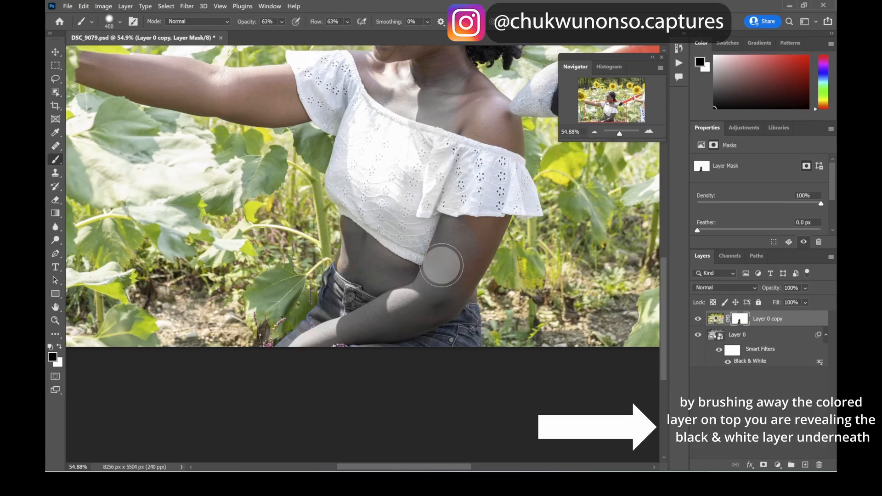
left_click_drag(434, 280, 449, 210)
Paint the mask over the woman's upper and outstretched arm, zooming in and shrinking the brush for the arm
scroll(449, 210, "up", 4)
key("bracketright")
key("bracketright")
mouse_move(377, 186)
left_mouse_down()
mouse_move(148, 167)
mouse_move(247, 197)
left_mouse_up()
left_click_drag(620, 134, 620, 134)
left_click_drag(600, 117, 597, 114)
key("bracketleft")
key("bracketleft")
key("bracketleft")
key("bracketleft")
key("bracketleft")
key("bracketleft")
key("bracketleft")
key("bracketleft")
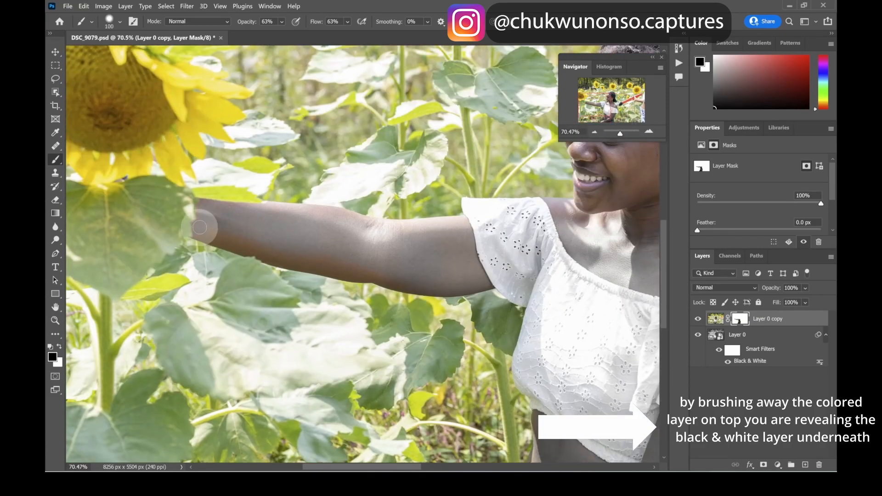
mouse_move(205, 225)
left_mouse_down()
mouse_move(240, 227)
mouse_move(263, 249)
mouse_move(247, 234)
mouse_move(388, 270)
left_mouse_up()
Set the brush opacity to 100% and flow to 95%, and paint over the outstretched arm again
key("bracketright")
left_click(282, 21)
left_click_drag(305, 34, 311, 34)
left_click(348, 22)
left_click_drag(370, 35, 379, 35)
left_click_drag(308, 221, 224, 238)
left_click(281, 22)
left_click_drag(311, 35, 325, 35)
left_click(348, 21)
left_click_drag(378, 34, 386, 35)
key("bracketright")
mouse_move(390, 271)
left_mouse_down()
mouse_move(386, 237)
mouse_move(463, 233)
mouse_move(309, 220)
mouse_move(262, 240)
mouse_move(199, 214)
mouse_move(216, 239)
mouse_move(303, 260)
left_mouse_up()
Zoom in and paint along the edges of the outstretched arm with a smaller brush to clean up the mask
key("bracketleft")
key("bracketleft")
key("bracketleft")
key("bracketleft")
key("bracketleft")
key("bracketleft")
mouse_move(362, 285)
left_mouse_down()
mouse_move(322, 282)
mouse_move(363, 285)
left_mouse_up()
key("x")
left_click_drag(620, 133, 623, 133)
key("x")
left_click_drag(593, 106, 586, 104)
key("bracketright")
key("bracketright")
left_click_drag(412, 244, 337, 230)
left_click_drag(324, 353, 310, 340)
left_click_drag(530, 319, 399, 251)
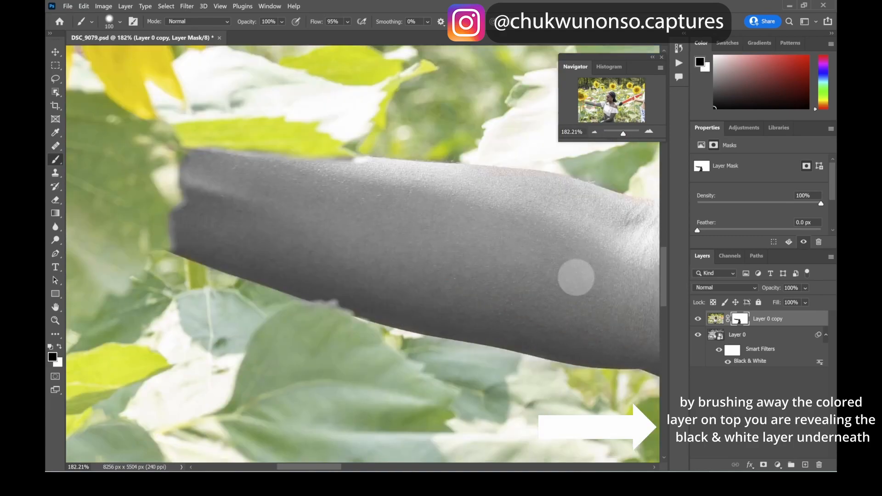
left_click_drag(569, 202, 360, 135)
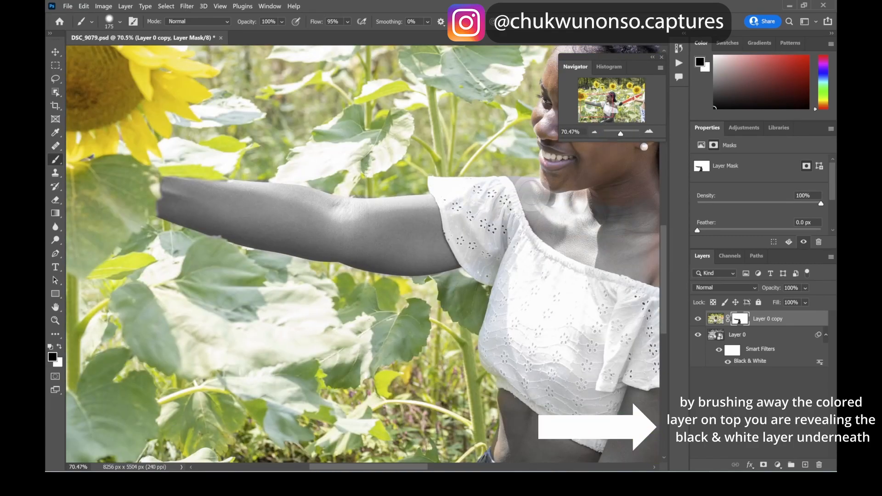
Switch to white and paint colour back onto the shoulder and chest areas of the mask
key("x")
left_click_drag(569, 234, 594, 252)
key("x")
key("bracketright")
key("bracketright")
key("bracketright")
key("bracketright")
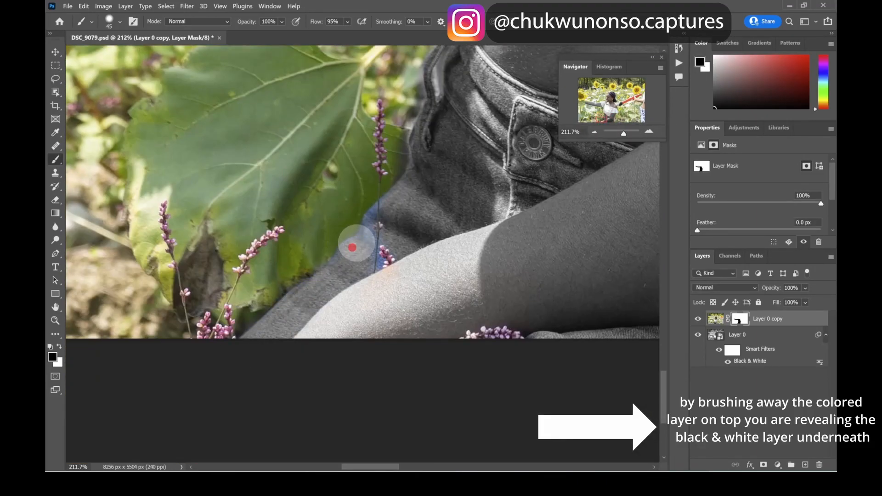
key("bracketleft")
key("bracketleft")
key("bracketleft")
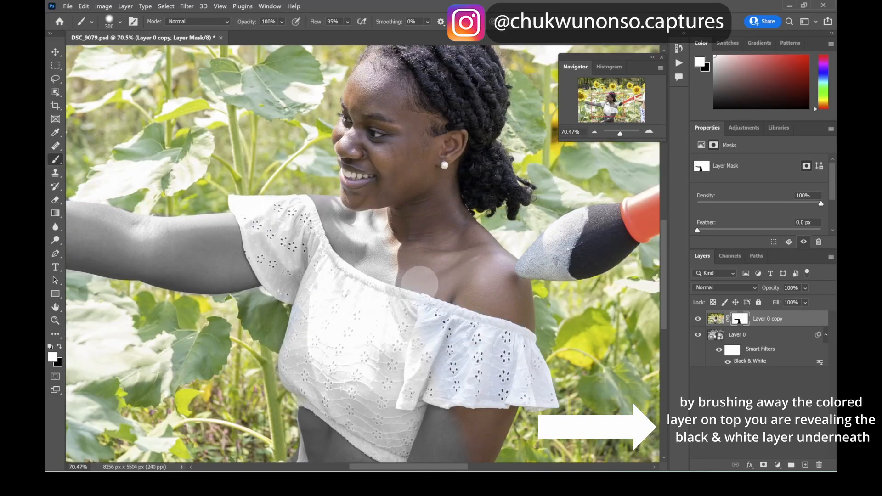
left_click_drag(382, 213, 403, 279)
scroll(430, 237, "down", 1)
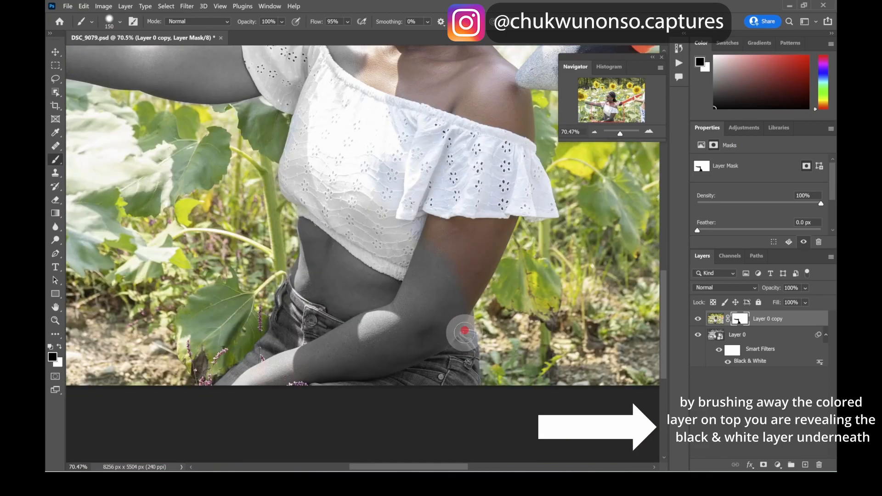
Collapse Layer 0's smart filters list and zoom out to review the whole image
left_click_drag(623, 134, 618, 135)
left_click_drag(603, 95, 597, 92)
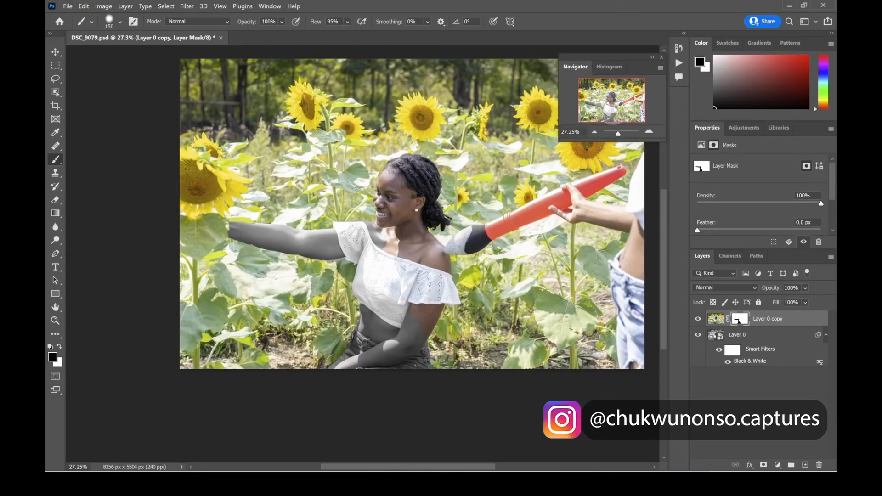
left_click_drag(619, 134, 618, 134)
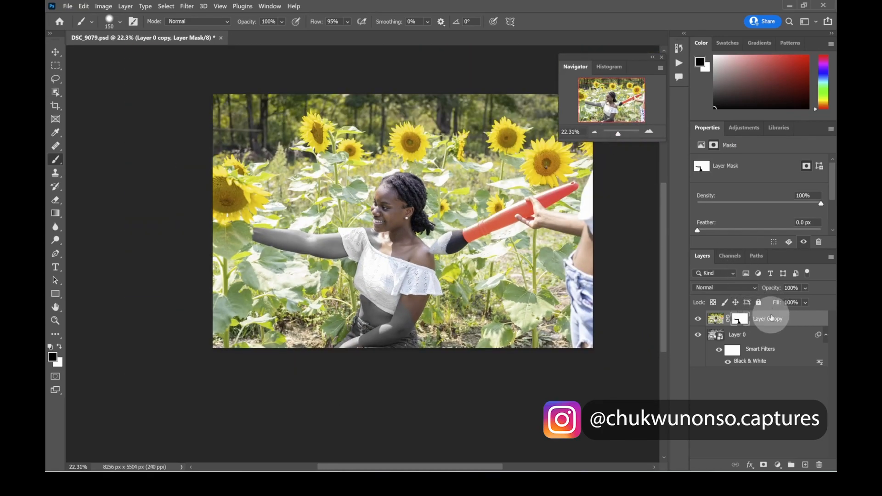
left_click(826, 338)
left_click(729, 341)
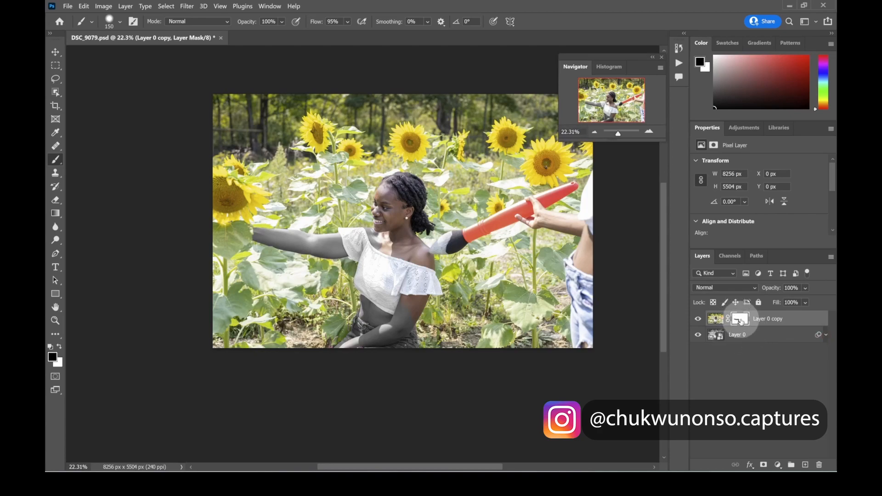
scroll(561, 157, "up", 1)
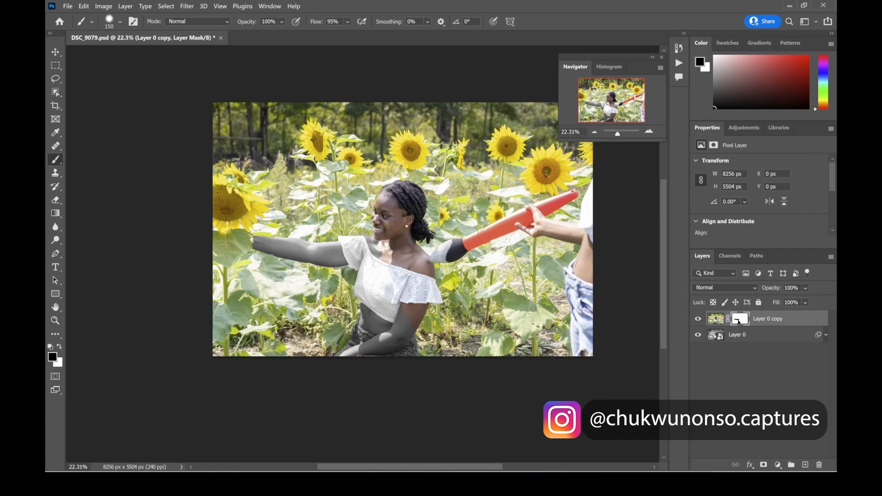
scroll(317, 276, "down", 1)
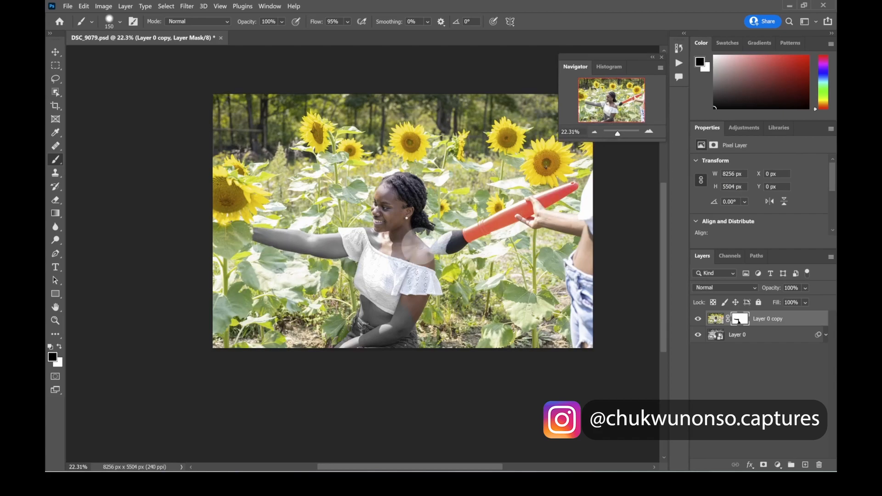
left_click_drag(619, 136, 619, 136)
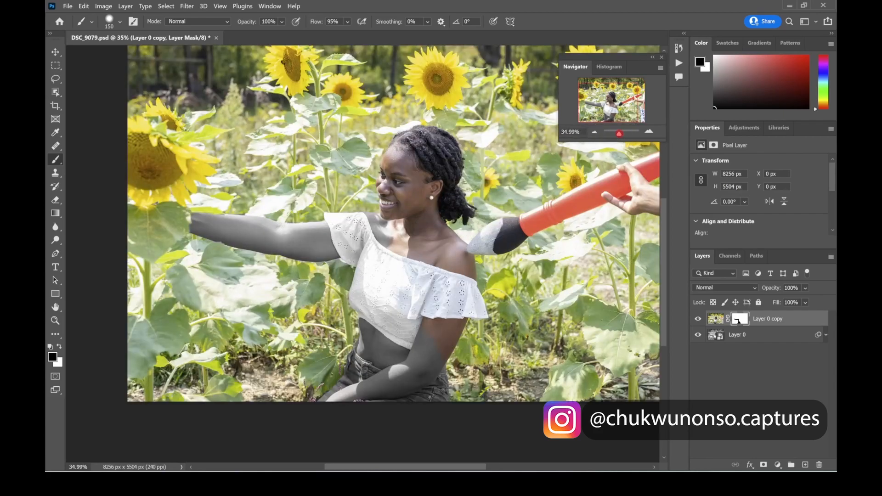
scroll(497, 288, "up", 1)
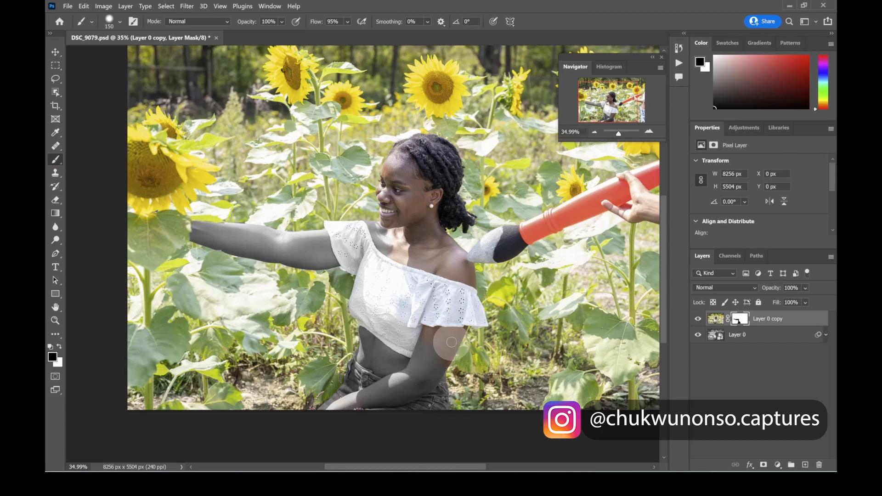
Paint white on the mask over the upper part of the lower arm to restore its colour, undoing a first attempt
left_click_drag(457, 339, 448, 347)
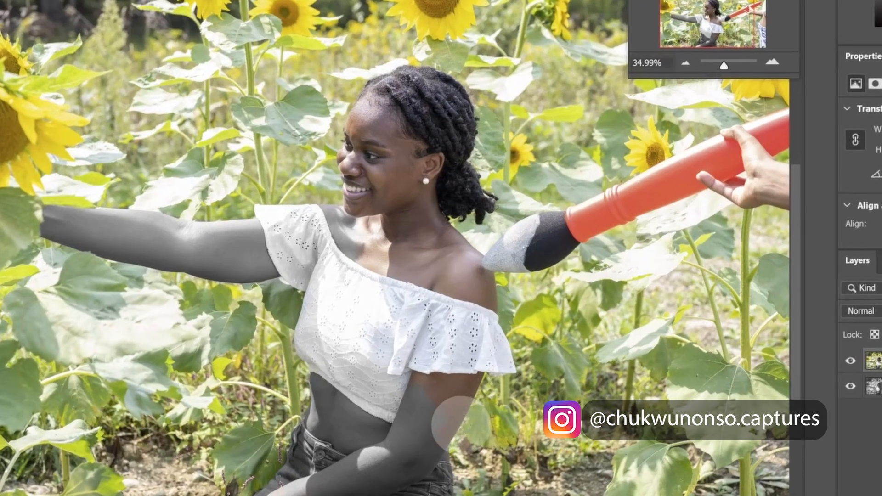
key("ctrl+z")
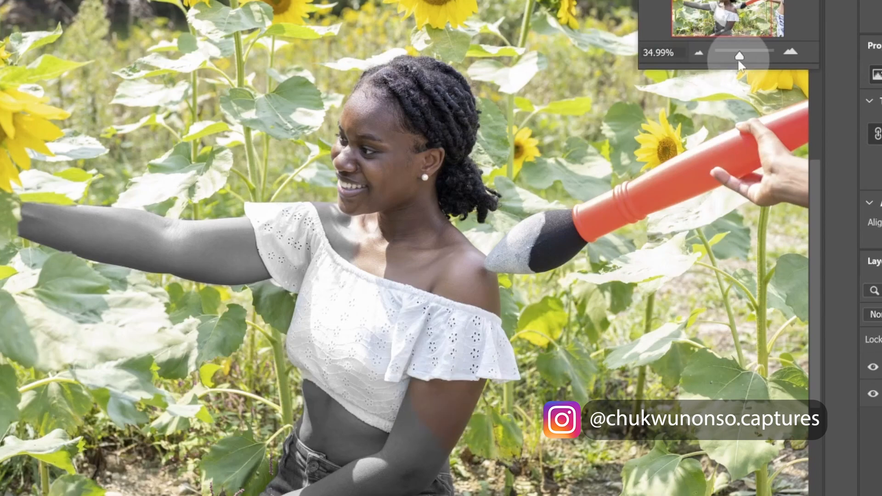
left_click_drag(742, 51, 745, 52)
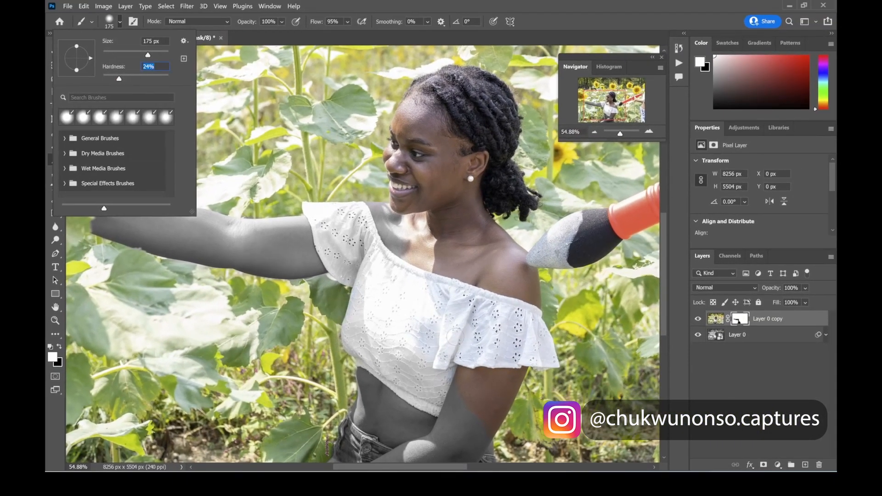
left_click(469, 402)
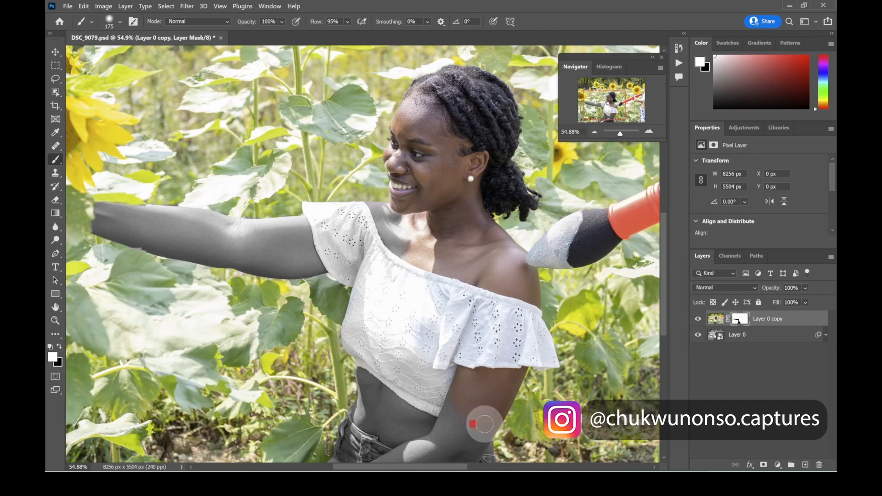
mouse_move(488, 428)
left_mouse_down()
mouse_move(501, 393)
mouse_move(476, 396)
left_mouse_up()
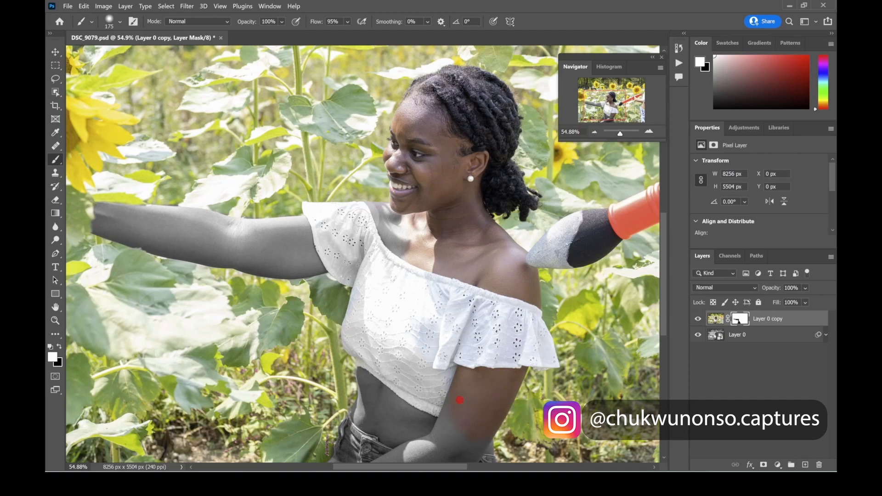
Set the brush hardness to 12%
left_click(121, 22)
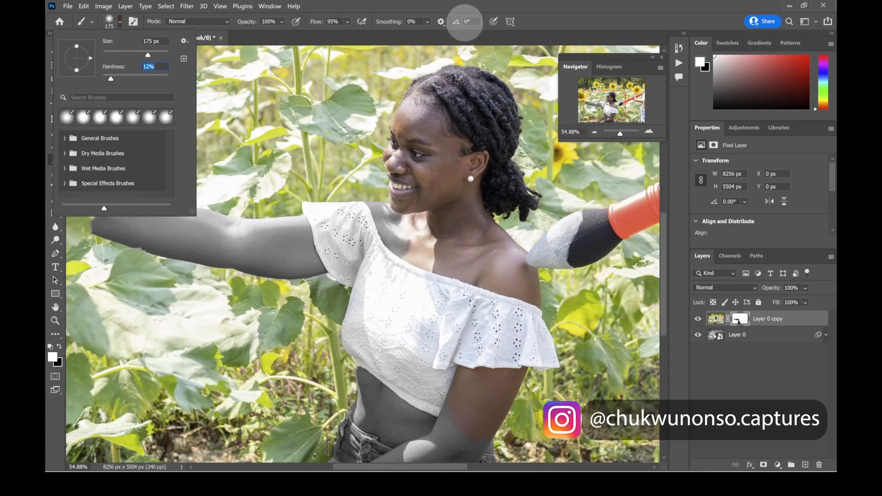
left_click(461, 12)
scroll(496, 313, "down", 2)
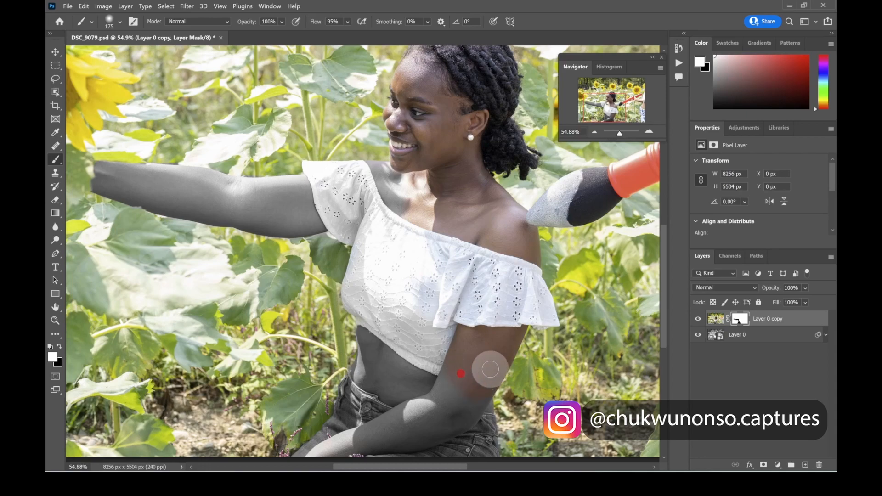
Zoom in to inspect the arm and shoulder edges, then display the layer mask on its own
left_click_drag(617, 136, 620, 135)
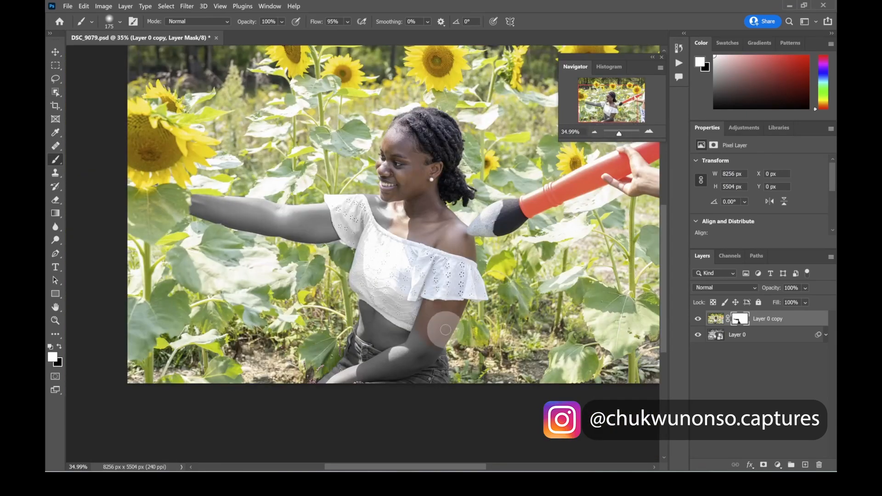
left_click_drag(619, 134, 608, 116)
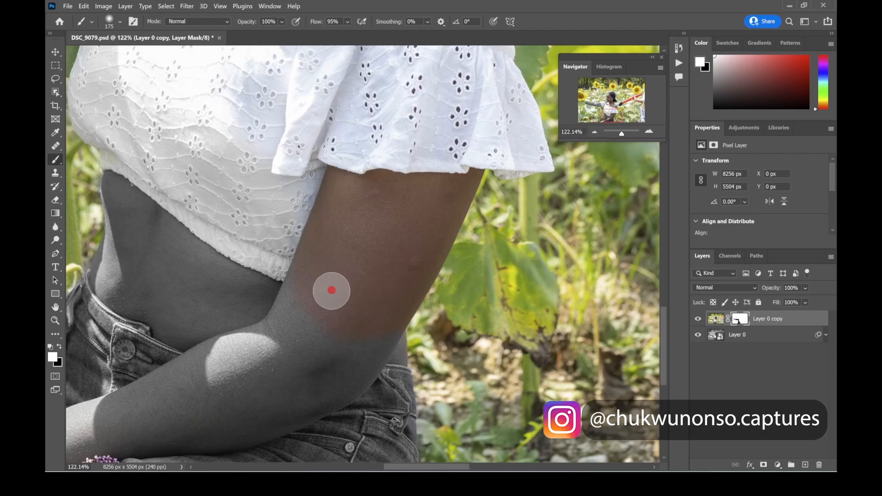
scroll(371, 273, "up", 5)
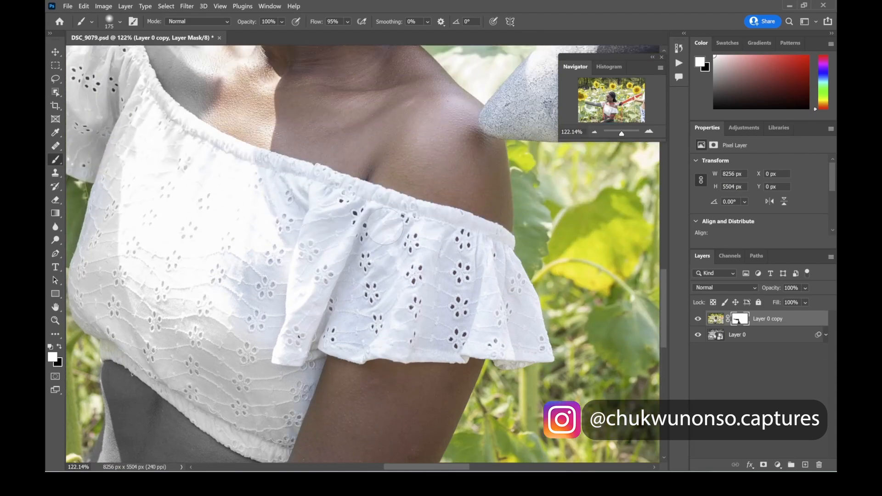
scroll(349, 183, "up", 2)
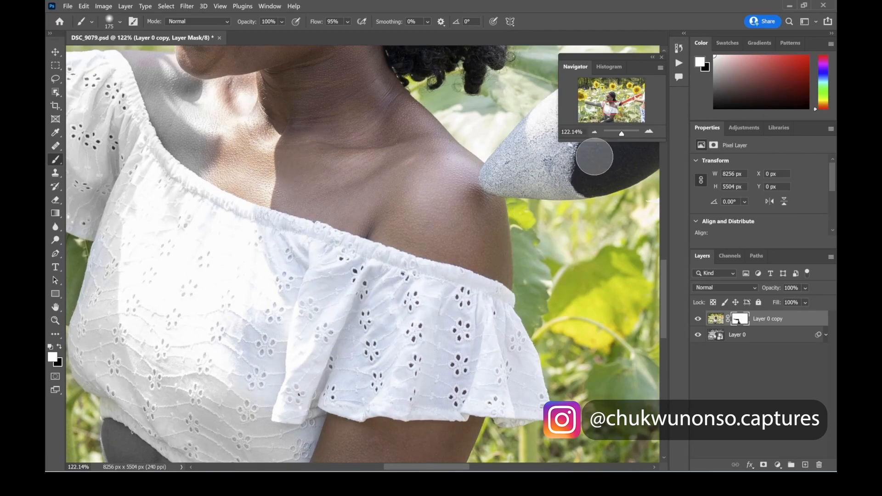
left_click_drag(620, 134, 616, 134)
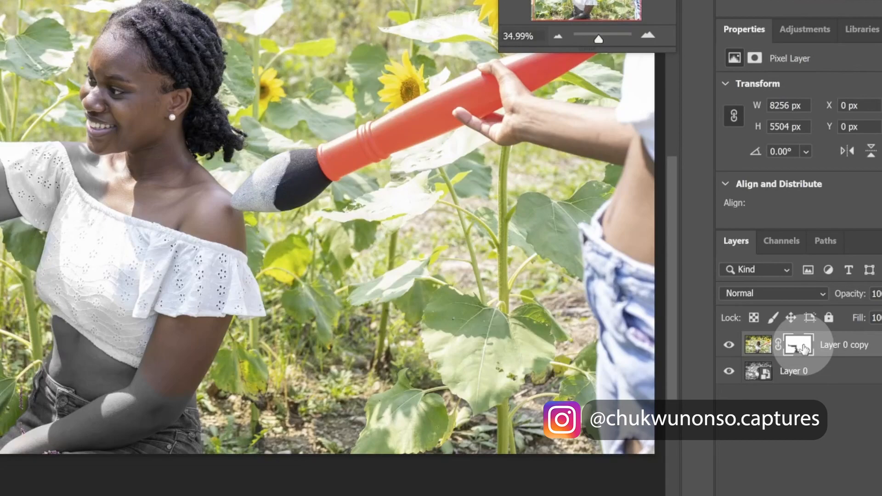
left_click(802, 349, "alt")
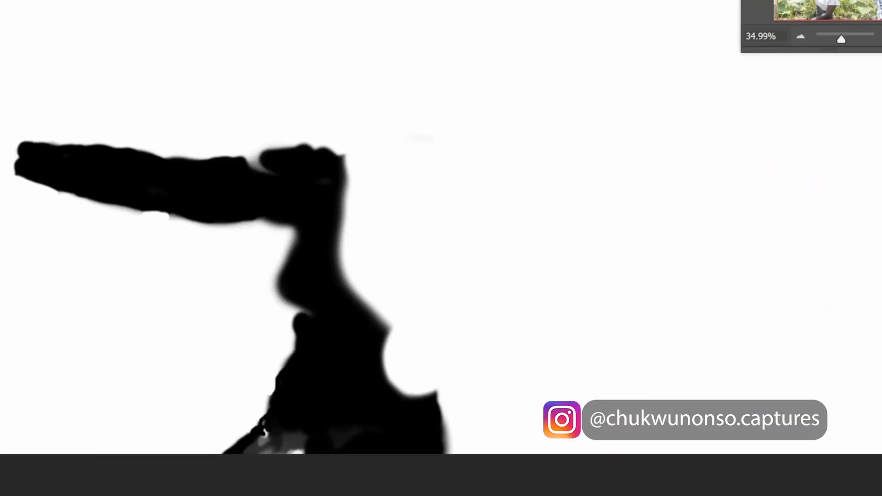